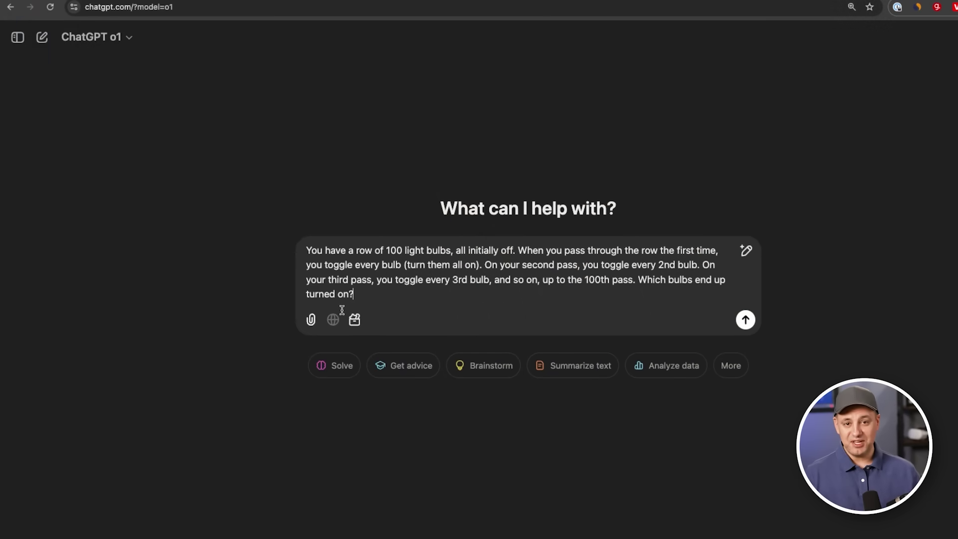
Check ChatGPT's model selector to confirm o1 is the chosen model.
click(105, 37)
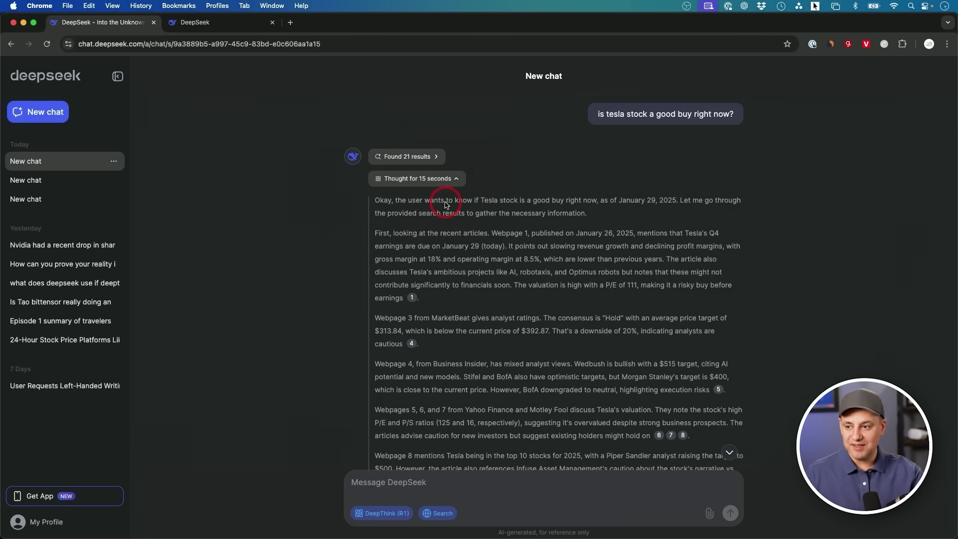
Read DeepSeek's Tesla stock answer down to its Conclusion and briefly highlight that paragraph.
mouse_move(600, 115)
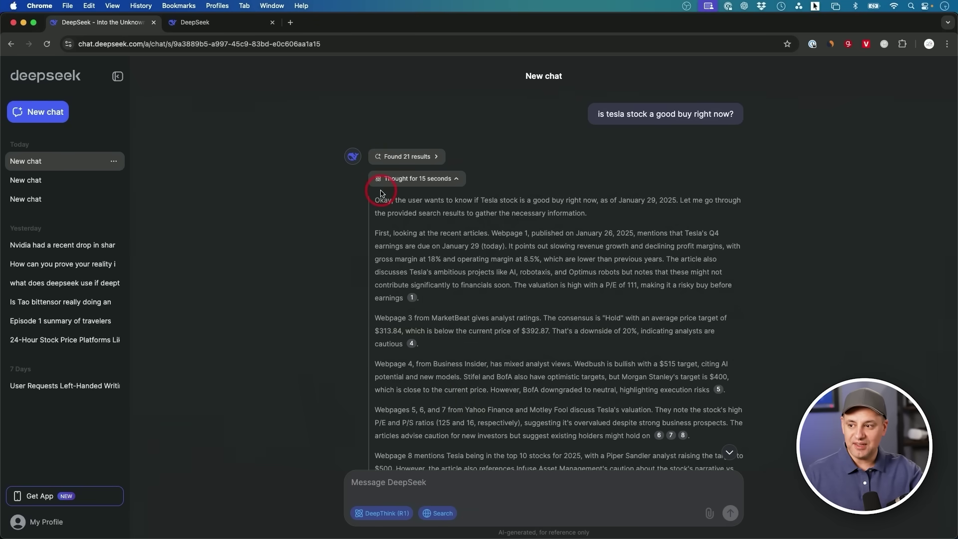
scroll(383, 197, down, 3)
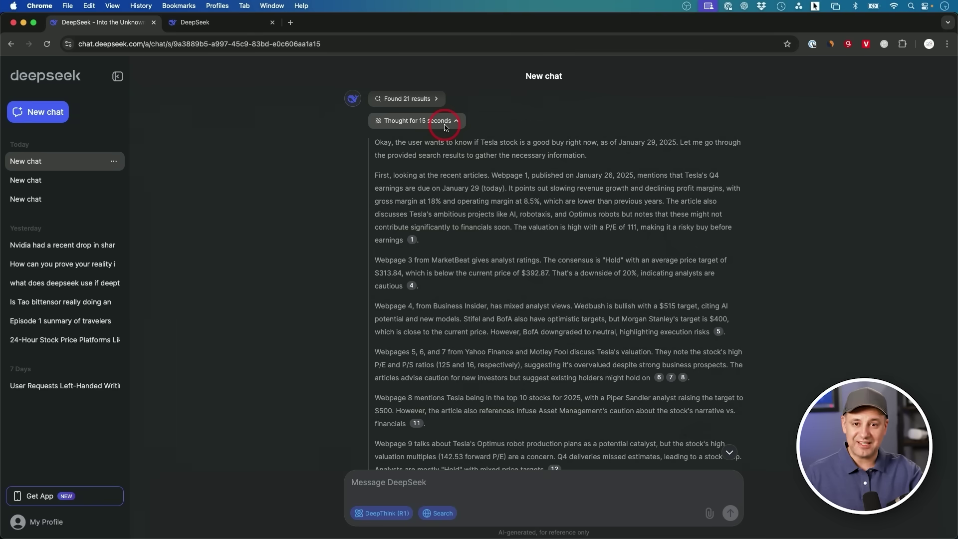
scroll(436, 135, down, 2)
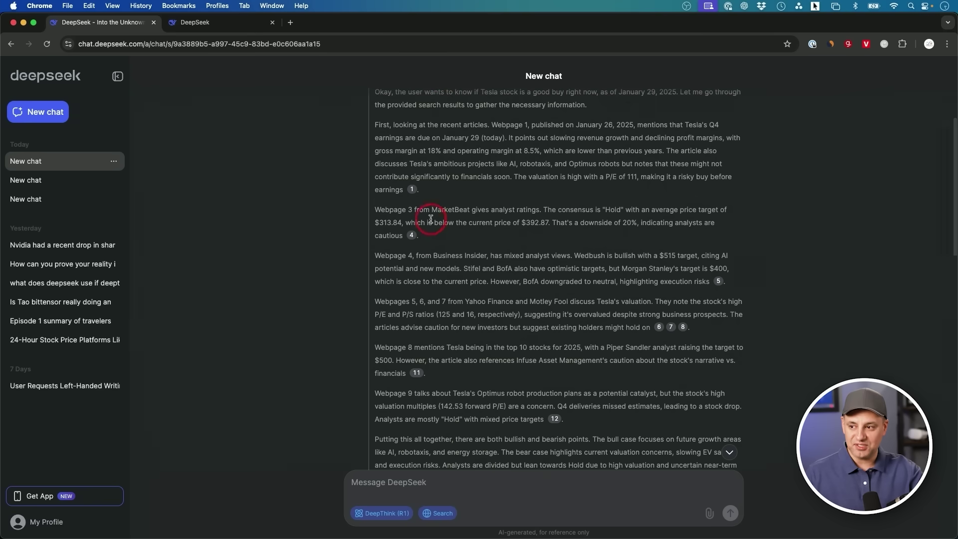
scroll(430, 218, down, 10)
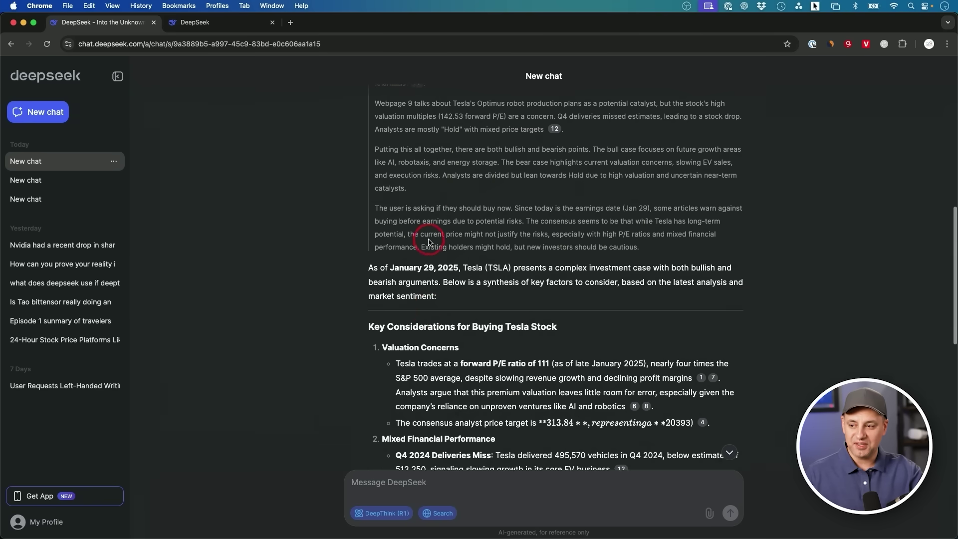
scroll(429, 242, down, 5)
scroll(404, 163, down, 15)
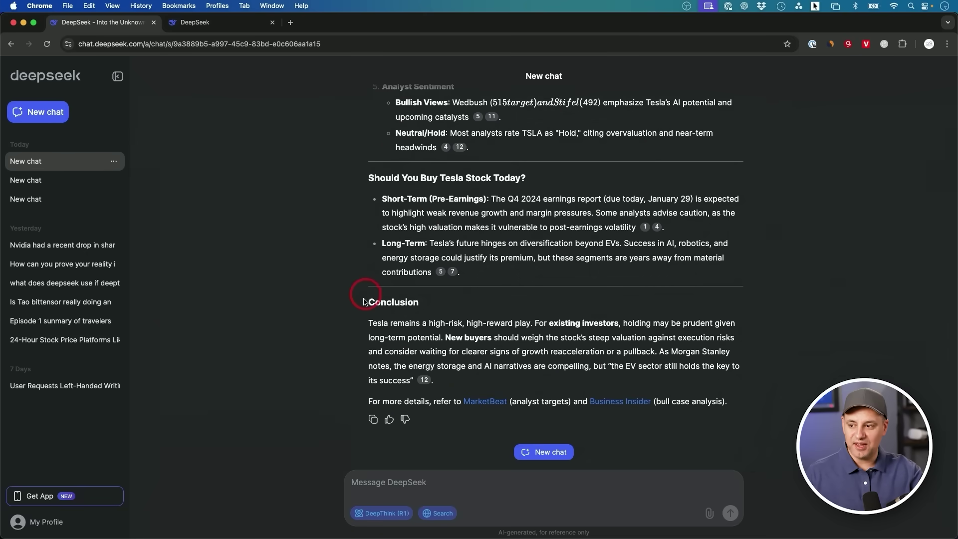
drag(378, 306, 497, 384)
click(494, 380)
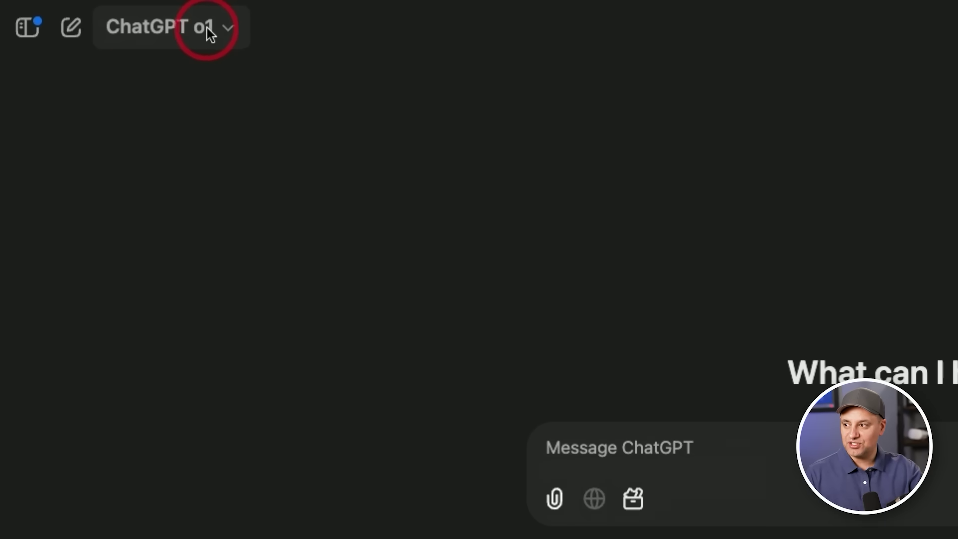
Switch the new ChatGPT chat's model to GPT-4o, then back to o1.
click(194, 35)
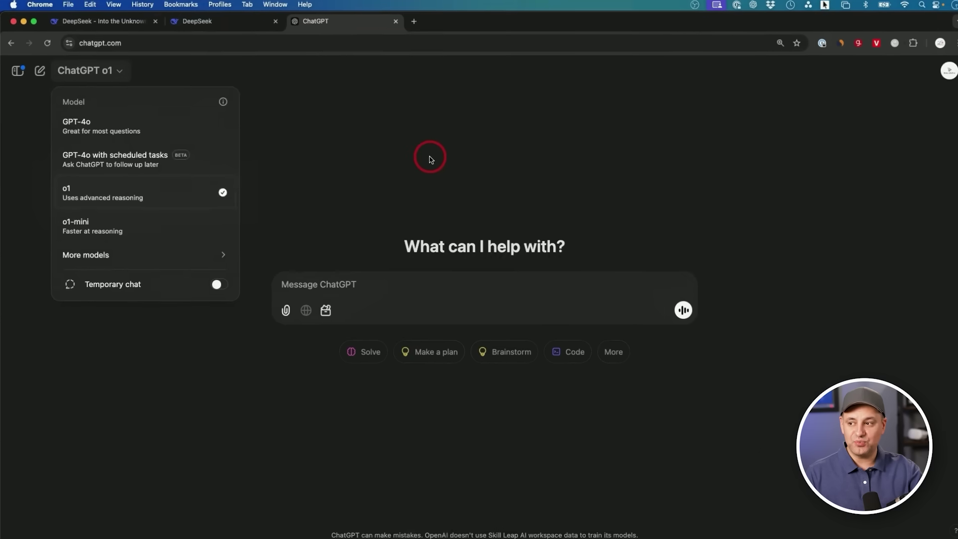
click(842, 203)
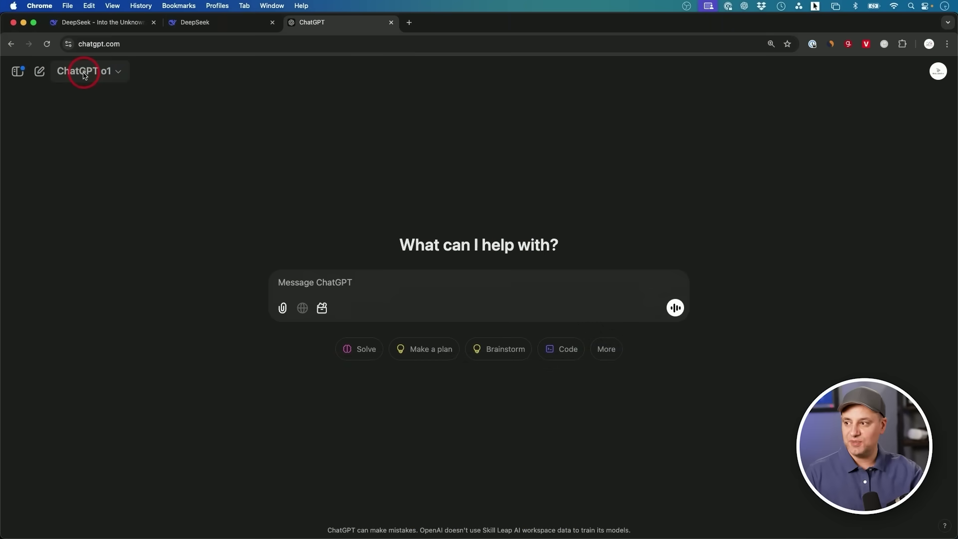
click(84, 75)
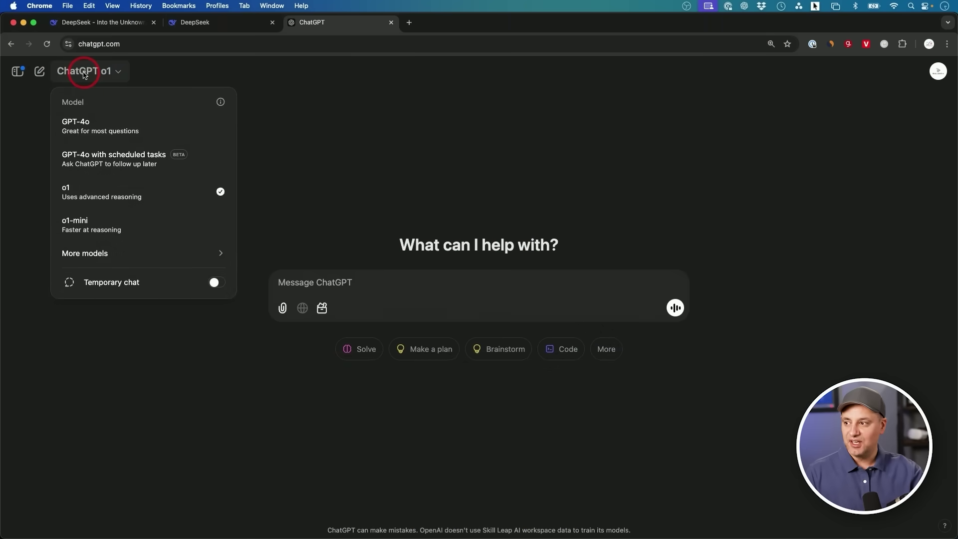
click(88, 125)
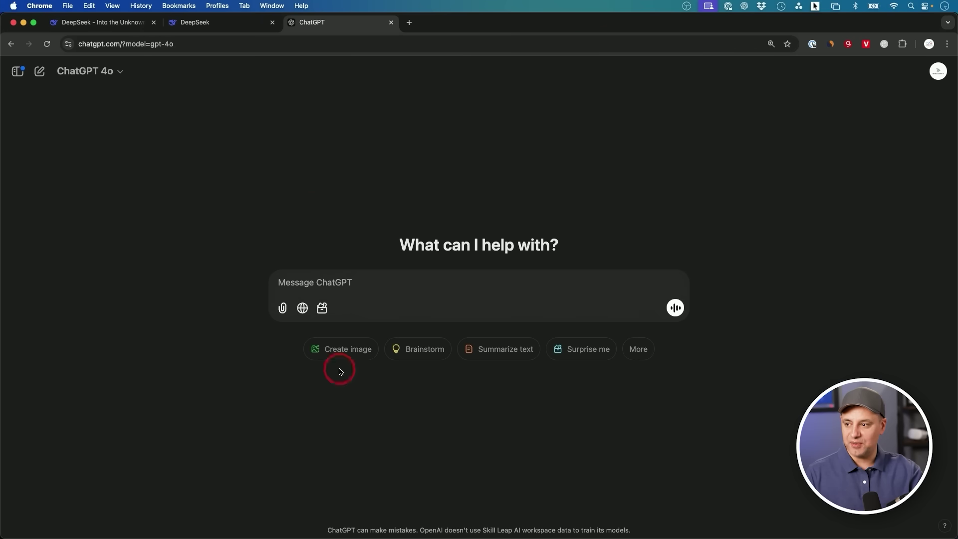
click(113, 79)
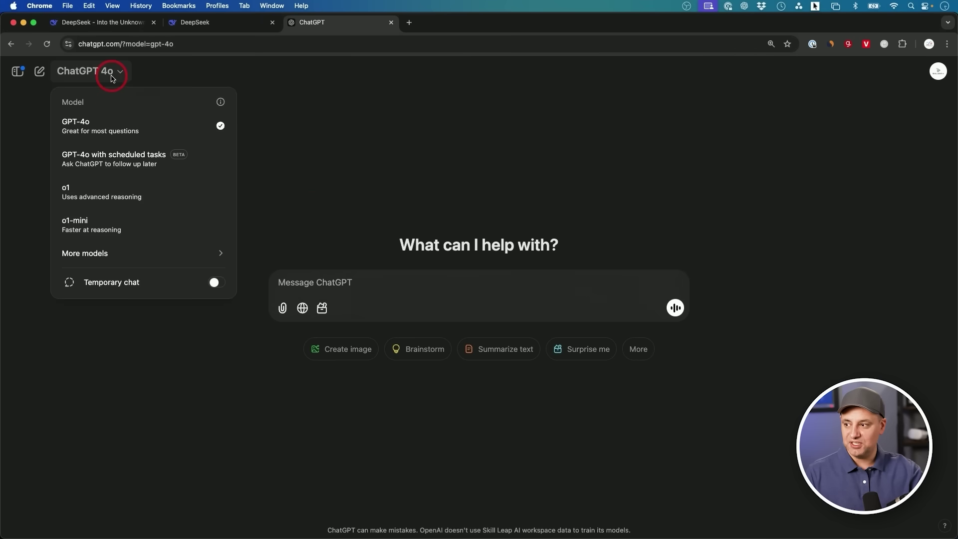
click(113, 197)
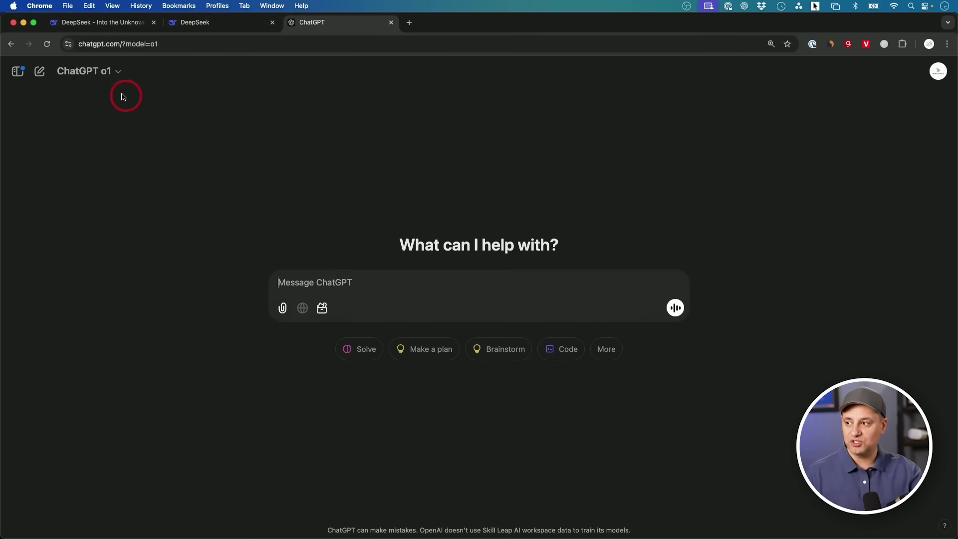
click(114, 73)
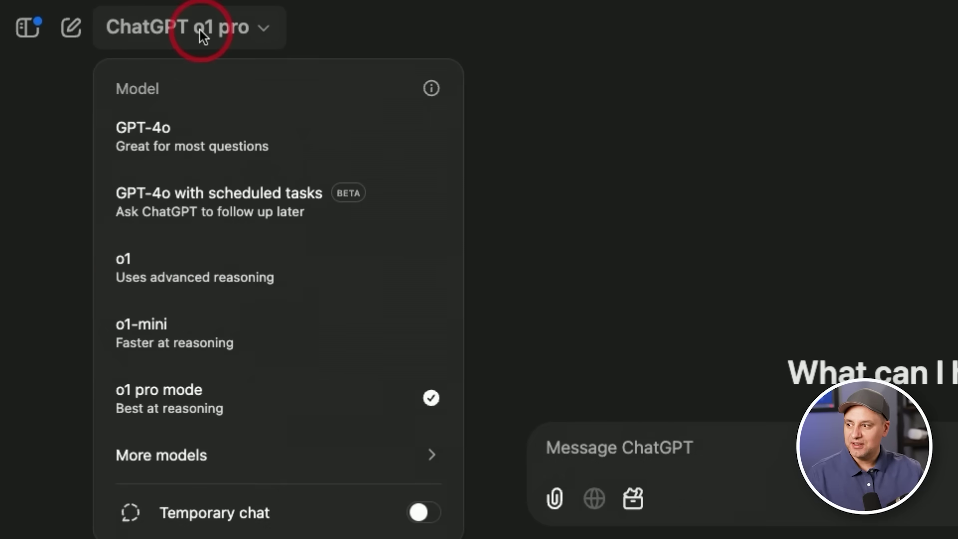
Reopen ChatGPT's model list to compare o1 with o1 pro mode.
click(200, 30)
click(200, 30)
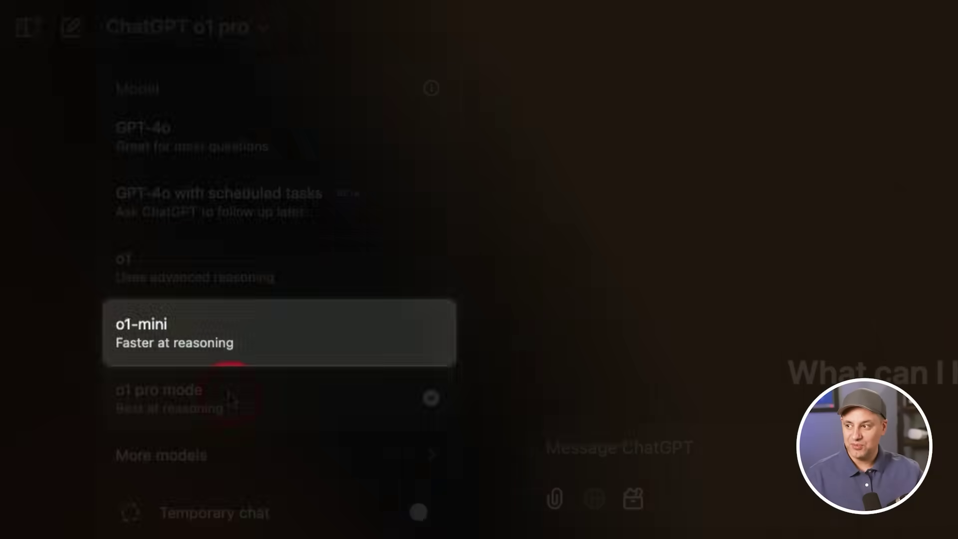
Bring up OpenAI's ChatGPT Pricing page showing the Pro plan at $200 per month.
click(351, 348)
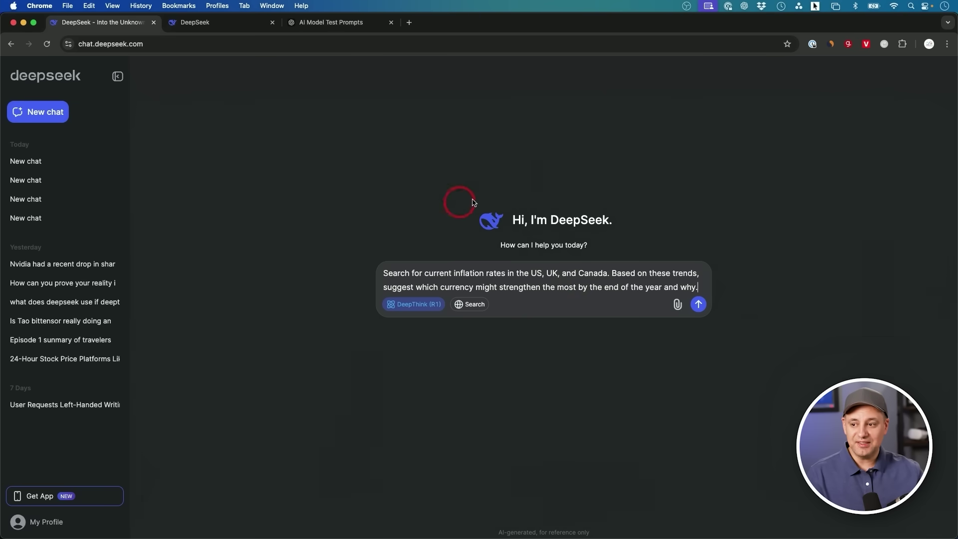
Enable Search alongside DeepThink (R1) for the US, UK and Canada inflation prompt.
click(471, 305)
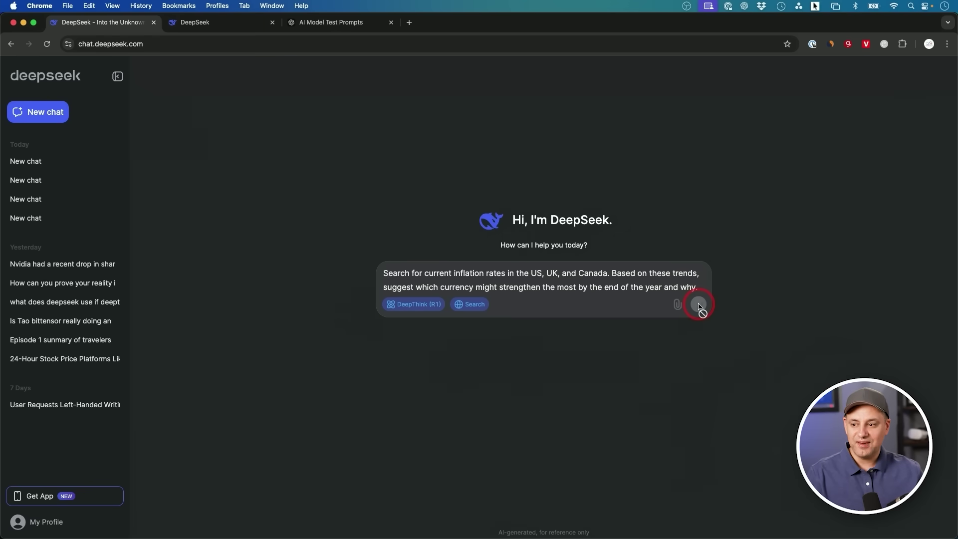
Send the inflation prompt and scroll through R1's 16-second reasoning to the currency strength analysis.
click(699, 305)
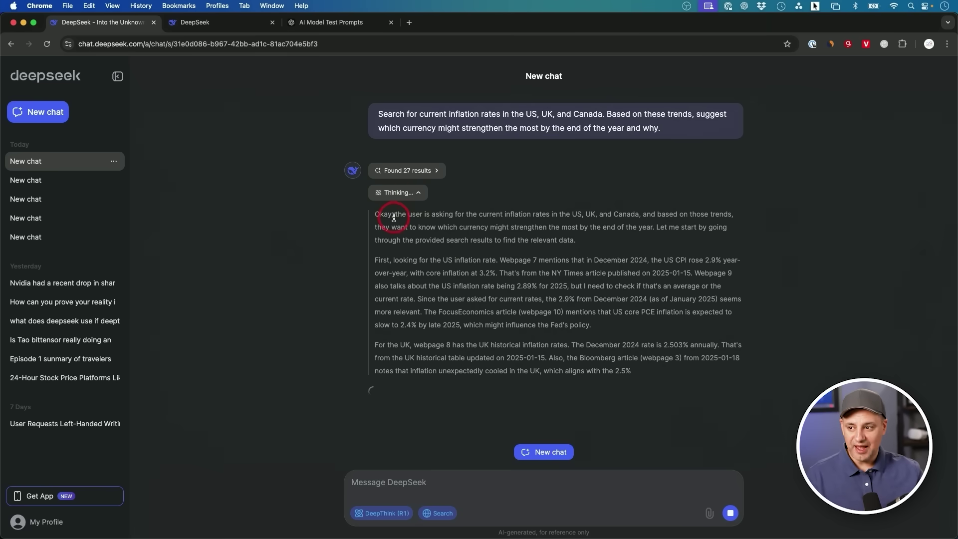
scroll(452, 252, up, 1)
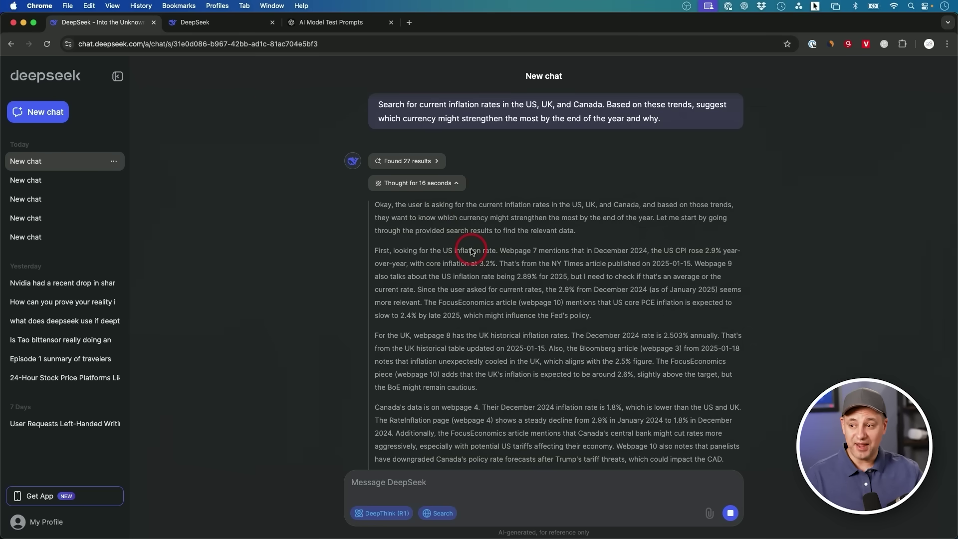
scroll(399, 225, down, 10)
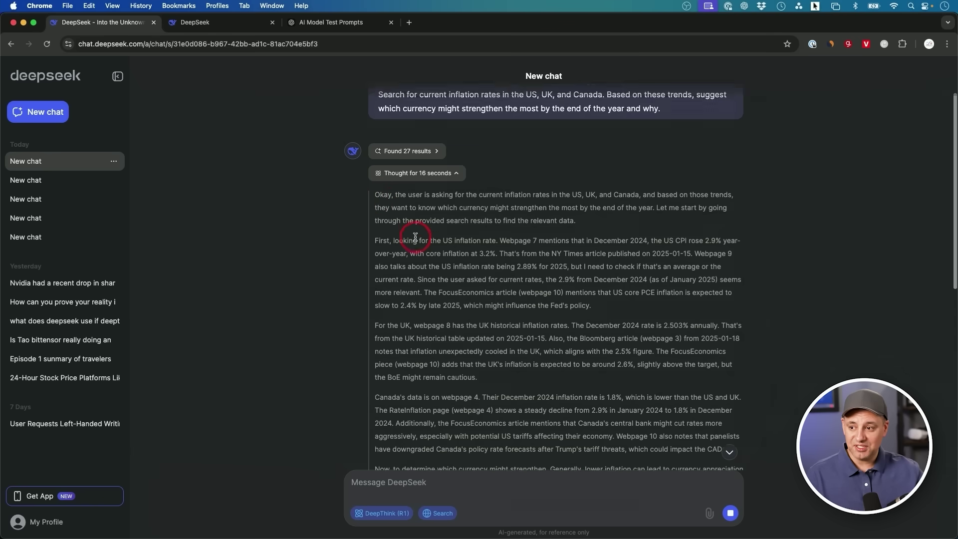
scroll(445, 256, down, 10)
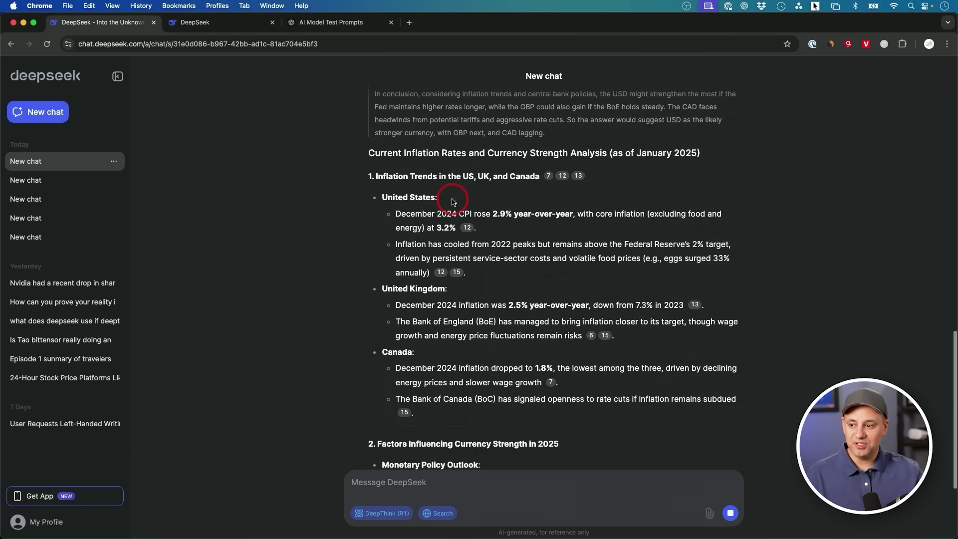
scroll(455, 195, down, 2)
mouse_move(562, 128)
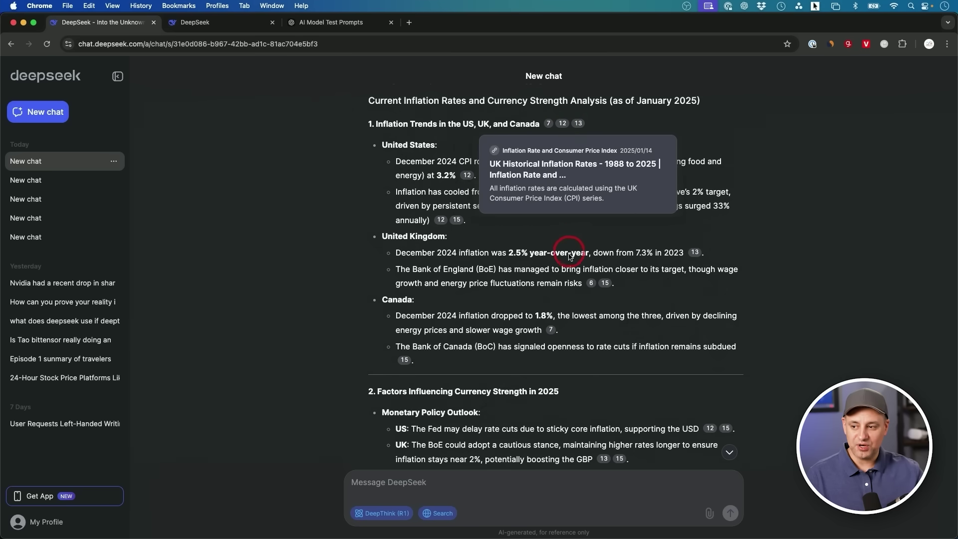
scroll(570, 256, down, 15)
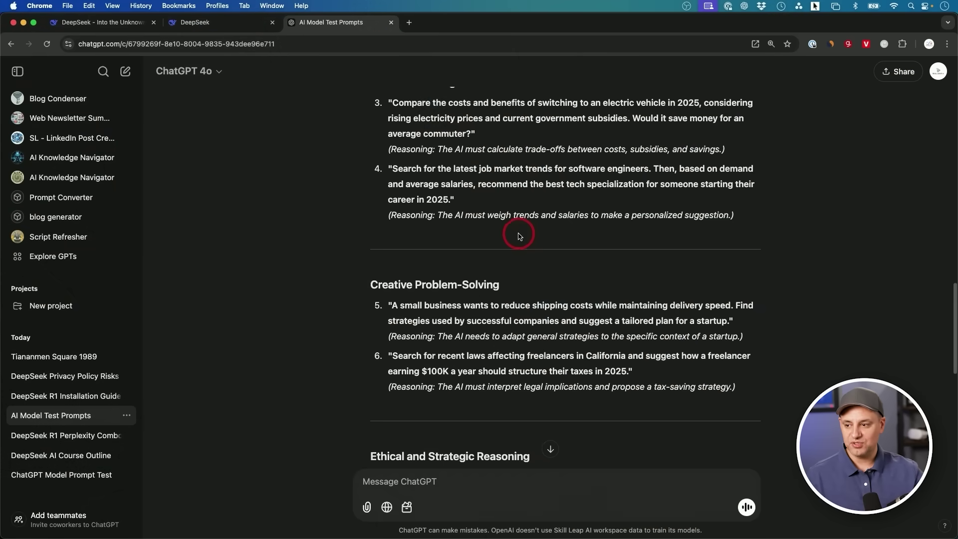
scroll(407, 303, down, 5)
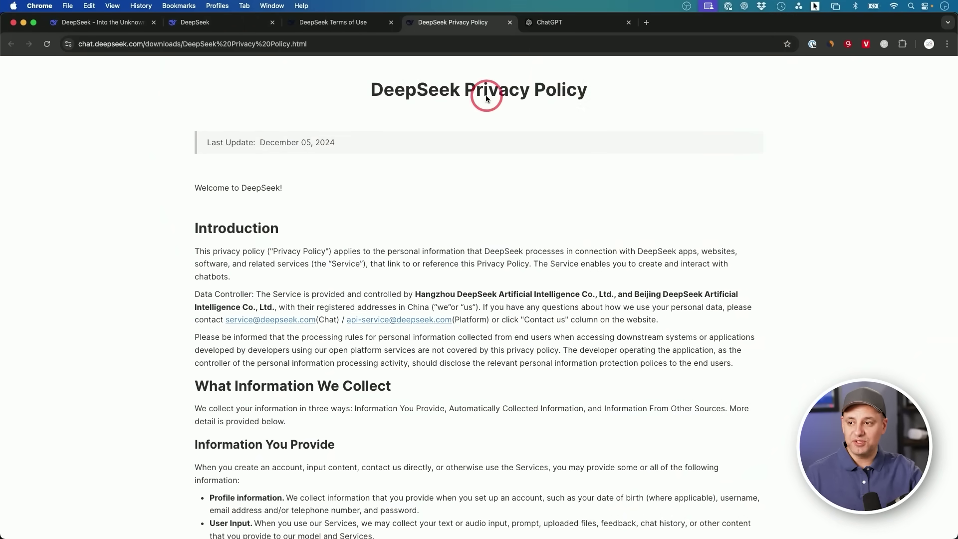
Switch from the DeepSeek Privacy Policy to the DeepSeek Terms of Use page.
click(347, 22)
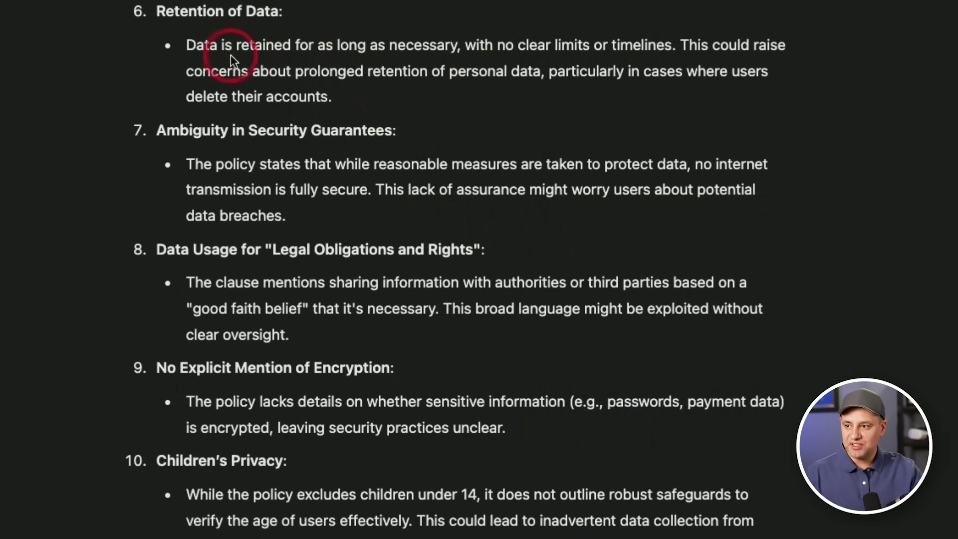
drag(230, 56, 447, 56)
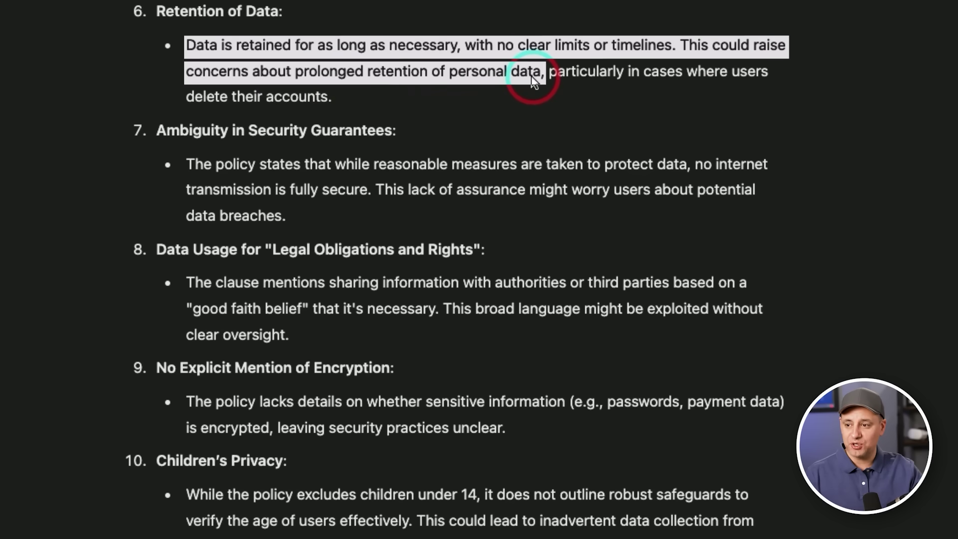
scroll(533, 80, down, 5)
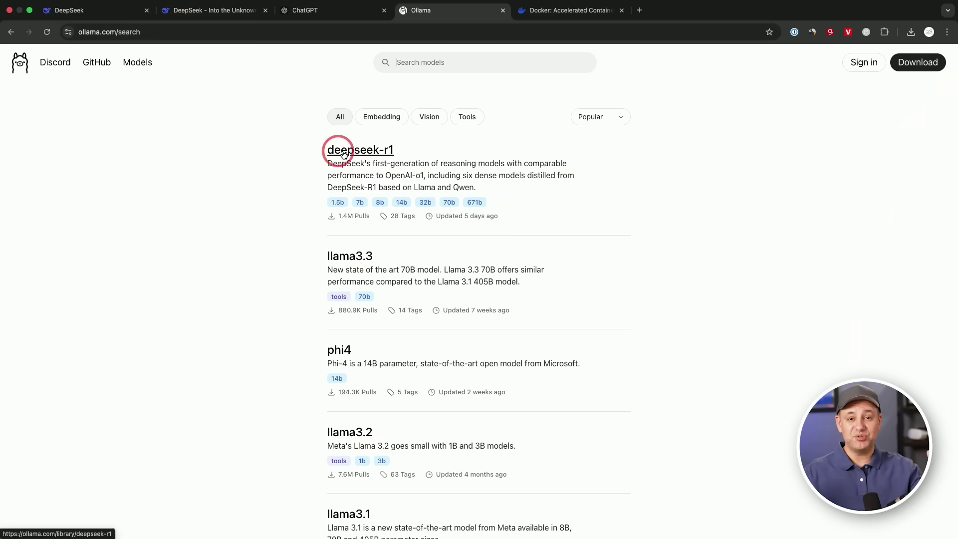
Open the deepseek-r1 model page on ollama.com and terminate the Terminal session running it.
click(356, 154)
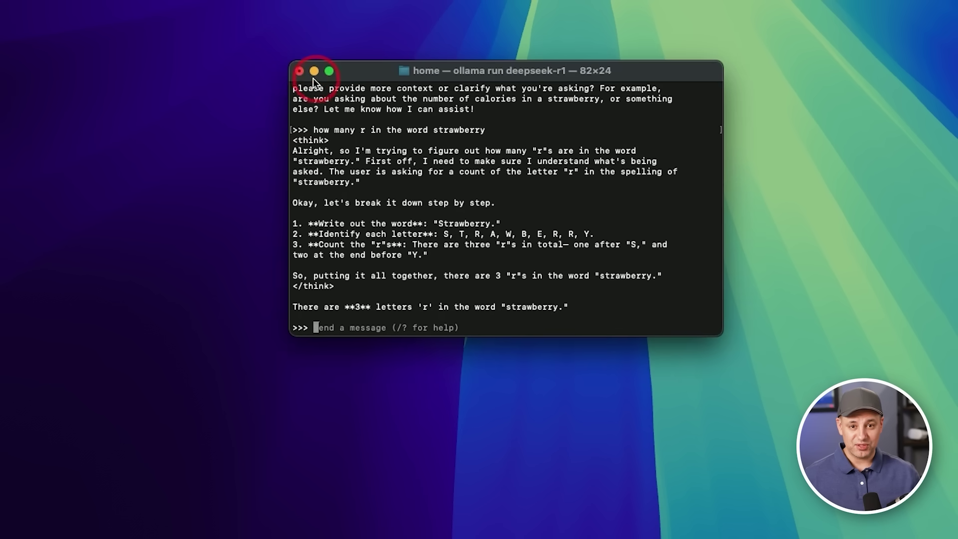
click(302, 71)
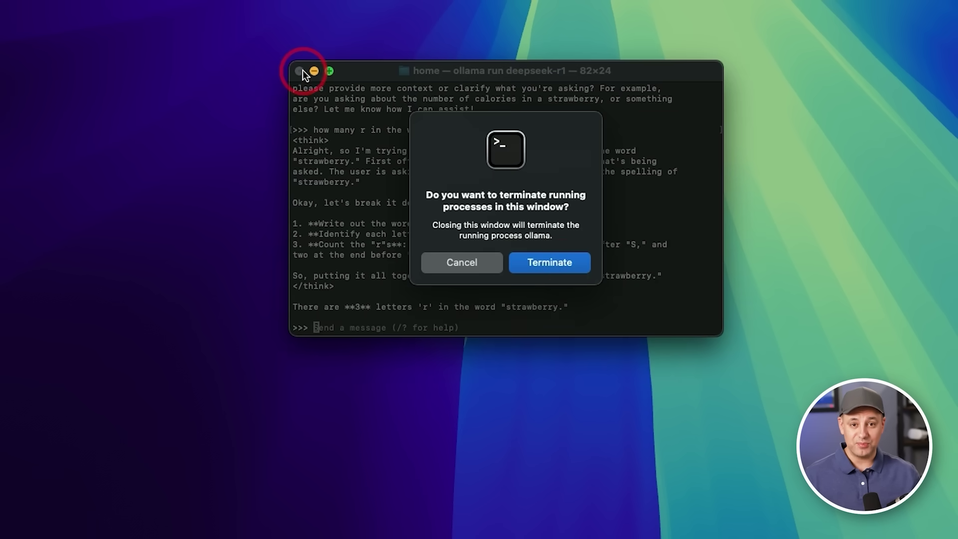
click(560, 262)
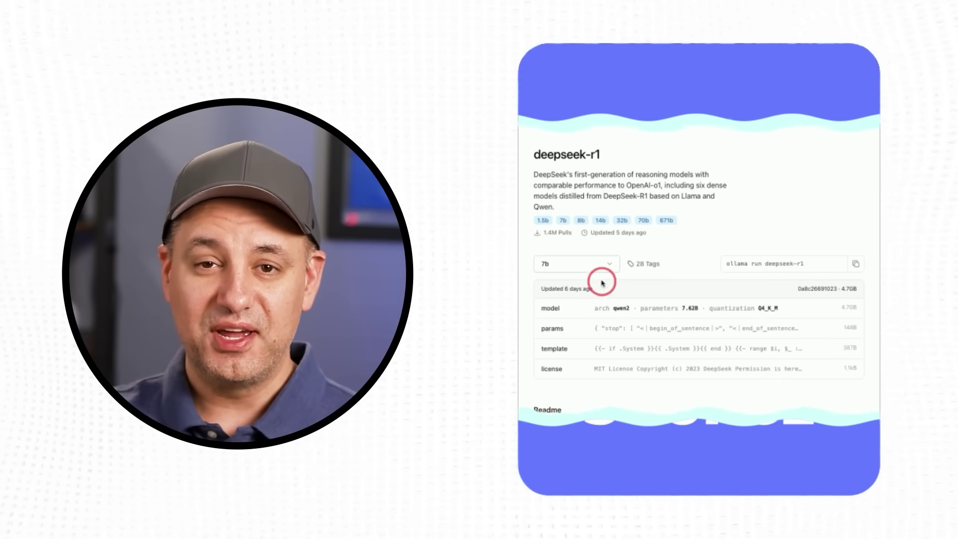
Expand the deepseek-r1 size menu, revealing versions from 1.5b (1.3GB) to 671b (404GB).
click(609, 264)
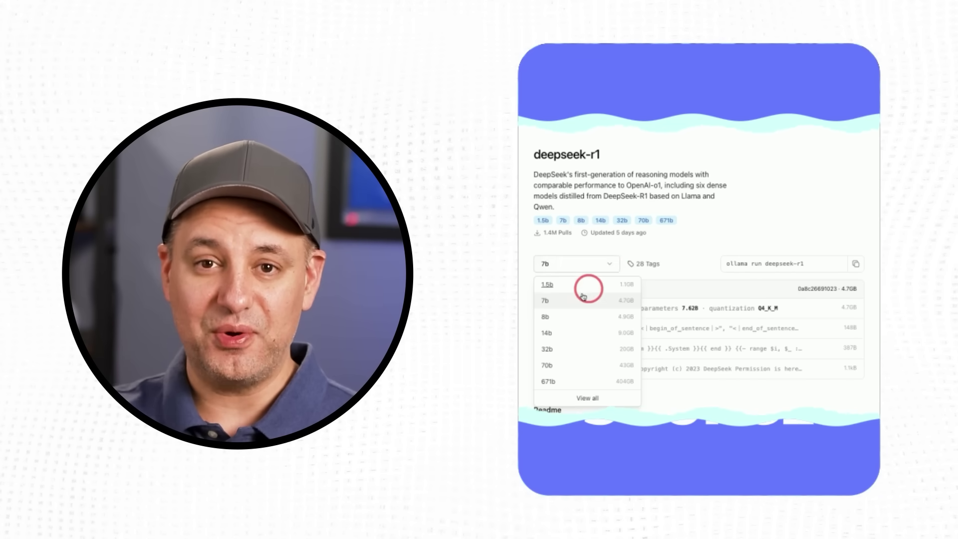